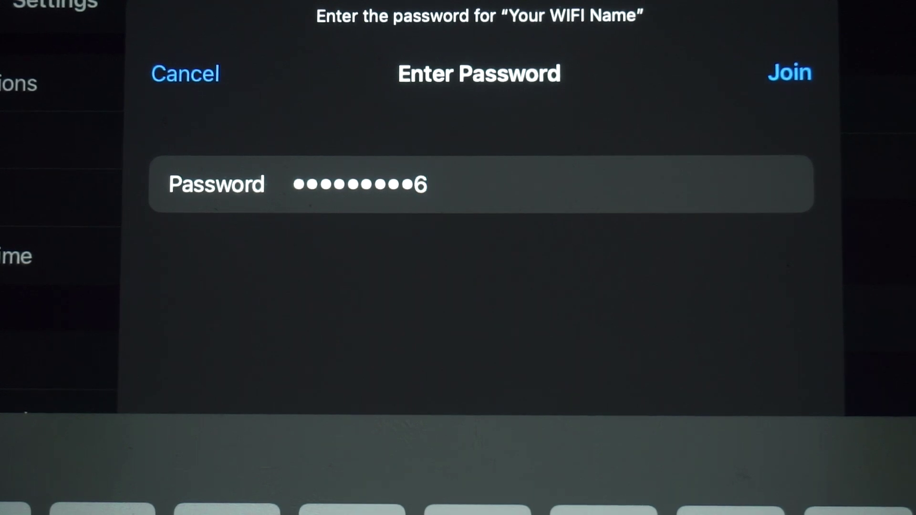
Step: Join the 'Your WIFI Name' network with the entered password
left_click(789, 72)
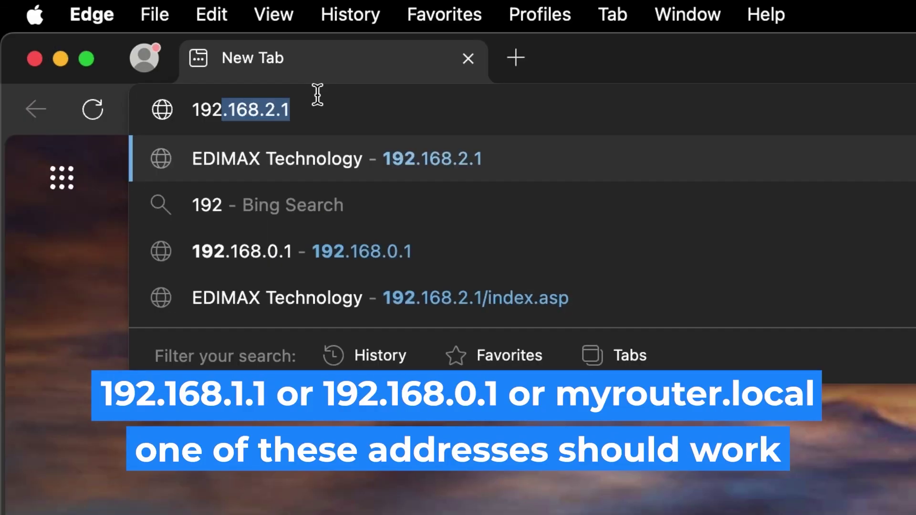
type(".168.2.1")
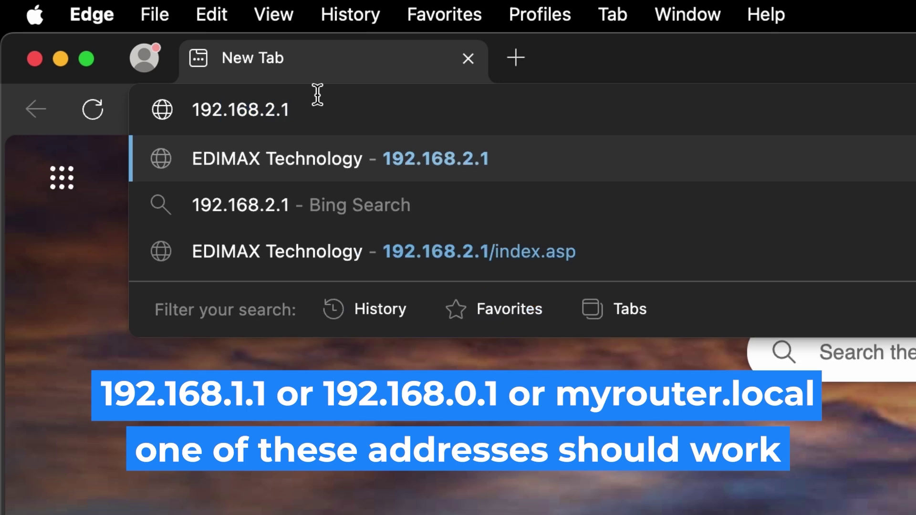
Step: Correct the address to 192.168.1.1 and load the router admin page
key("Left")
key("Left")
key("BackSpace")
type("1")
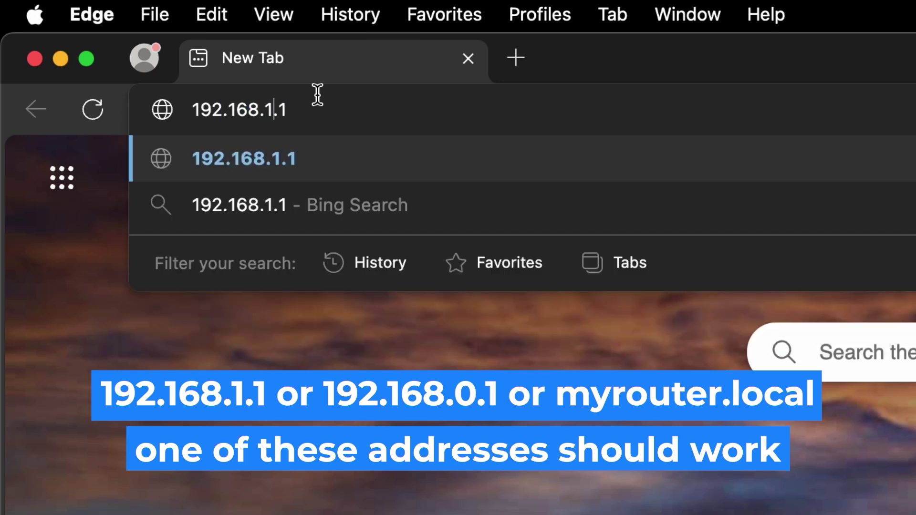
key("Return")
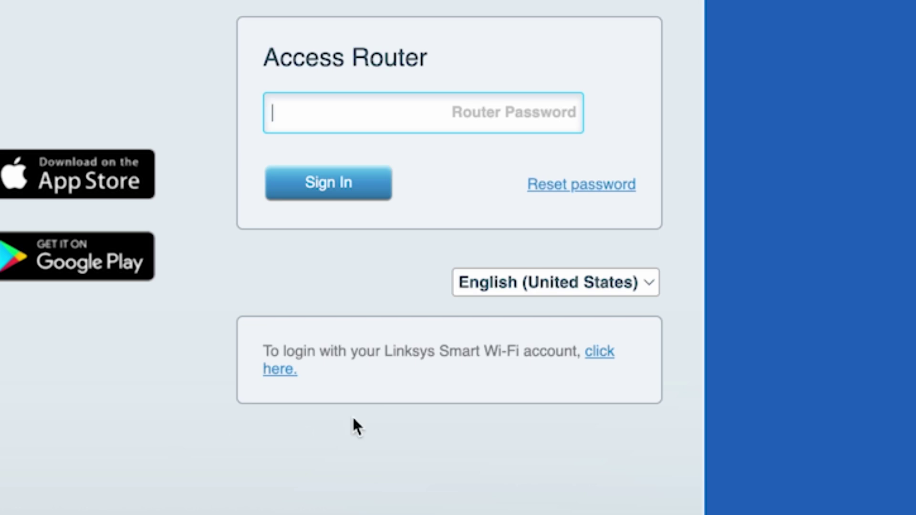
left_click(645, 282)
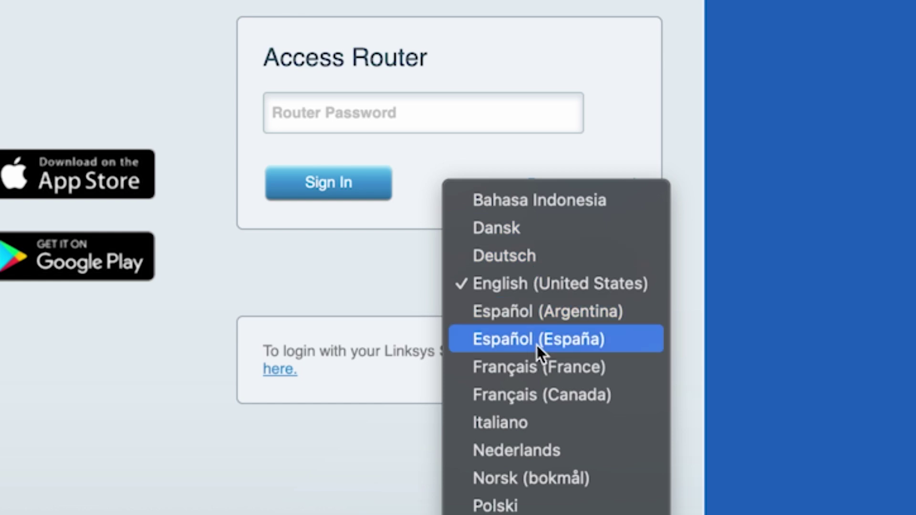
left_click(546, 283)
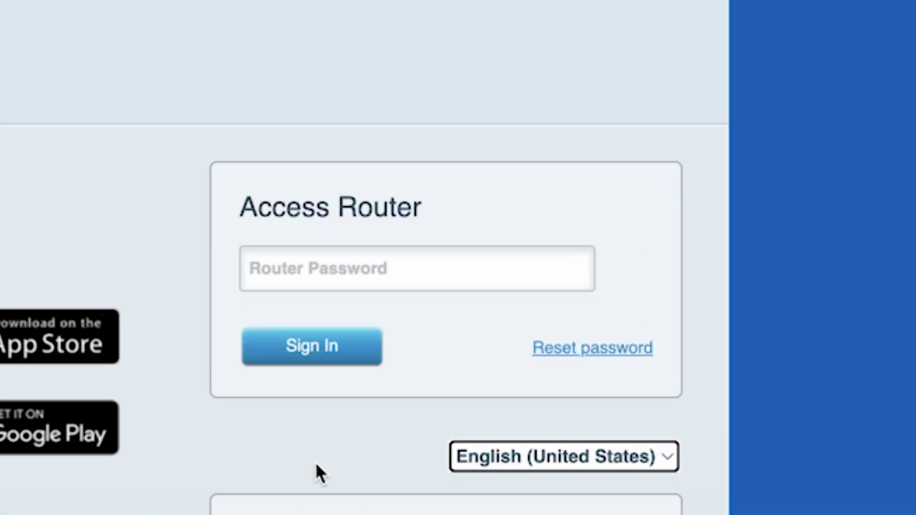
left_click(363, 265)
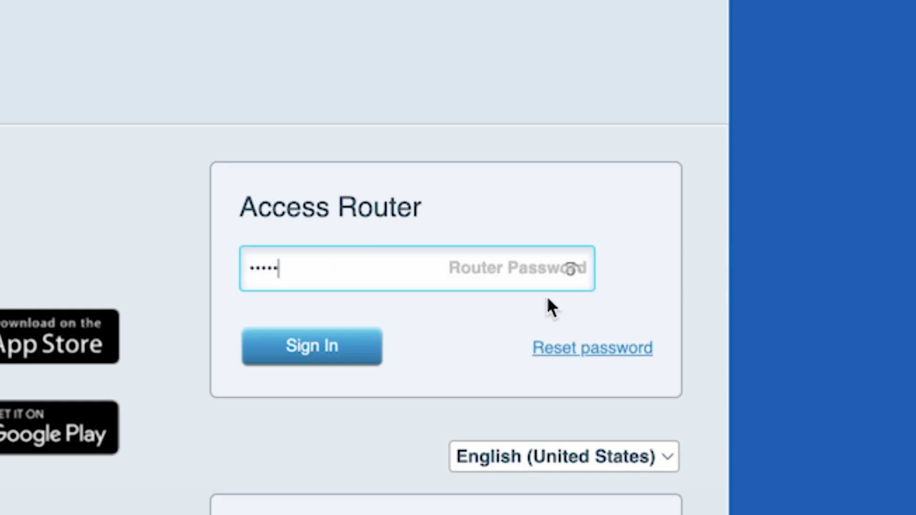
left_click(316, 348)
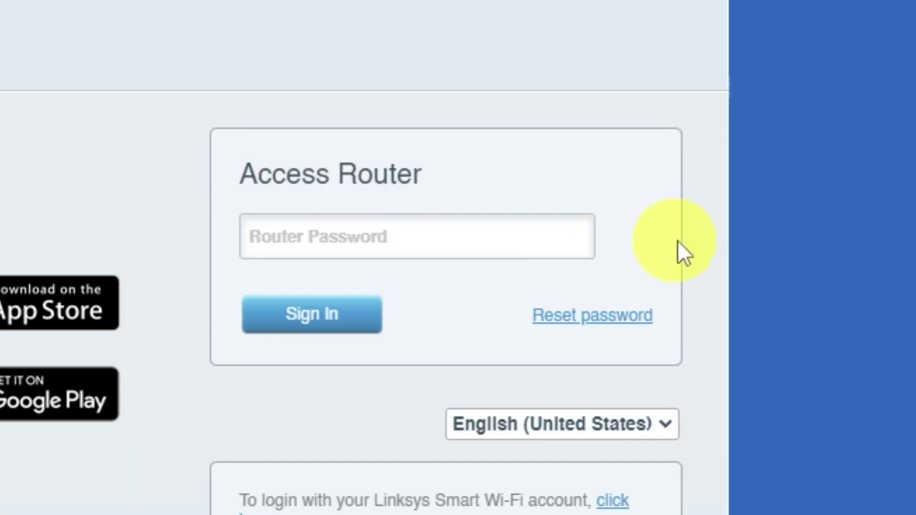
left_click(624, 331)
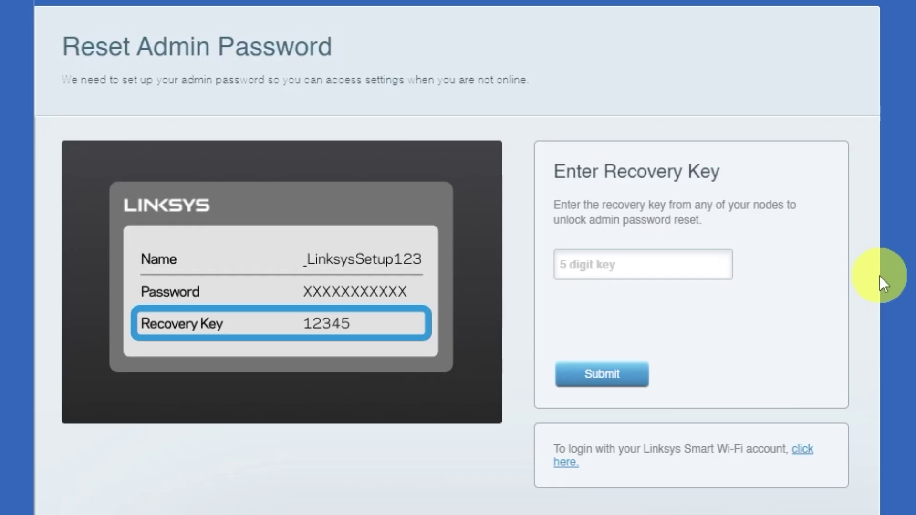
left_click(716, 263)
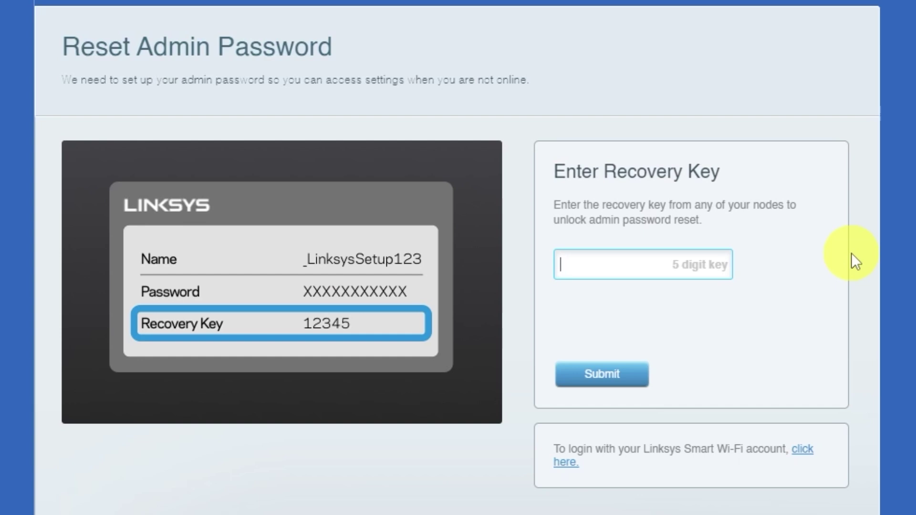
left_click(601, 374)
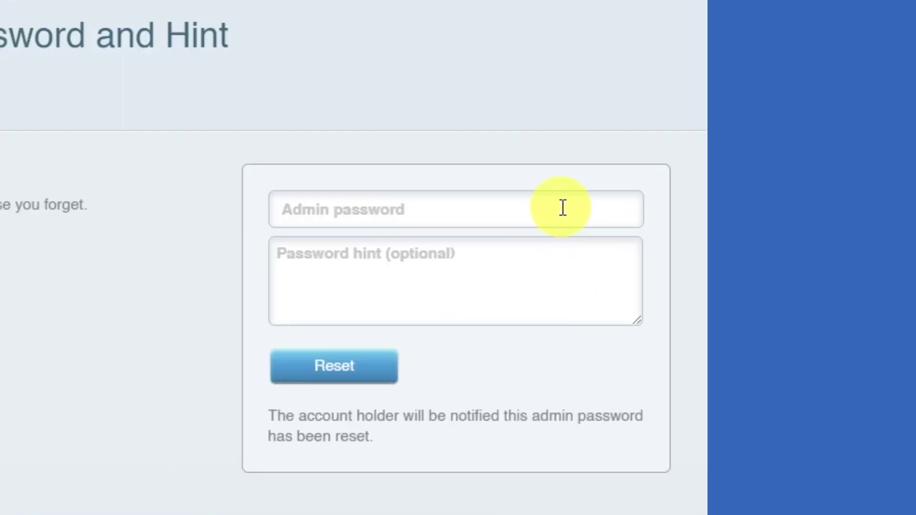
Step: Save a new admin password with the hint 'coffee', returning to the sign-in screen
left_click(563, 207)
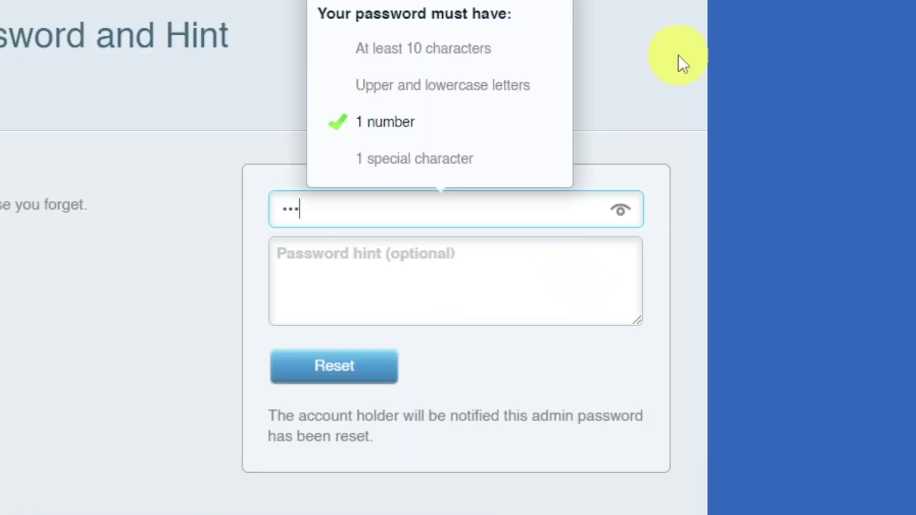
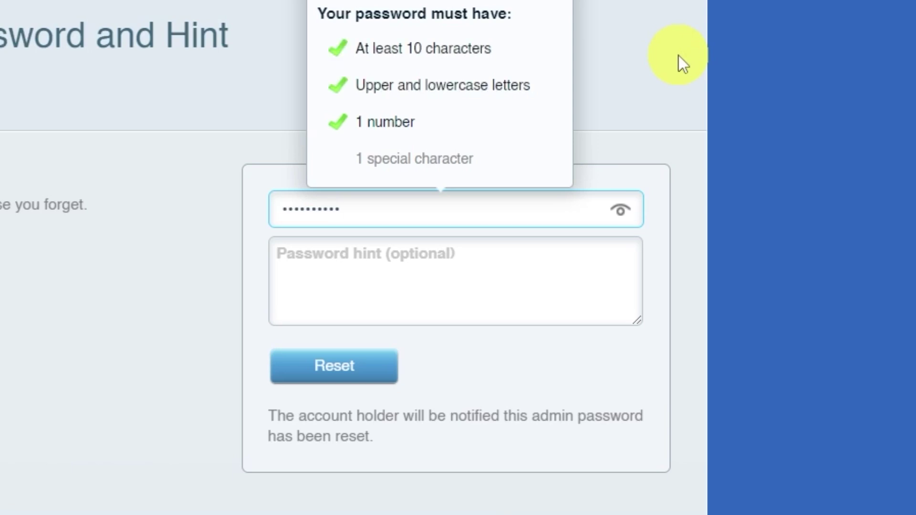
left_click(534, 268)
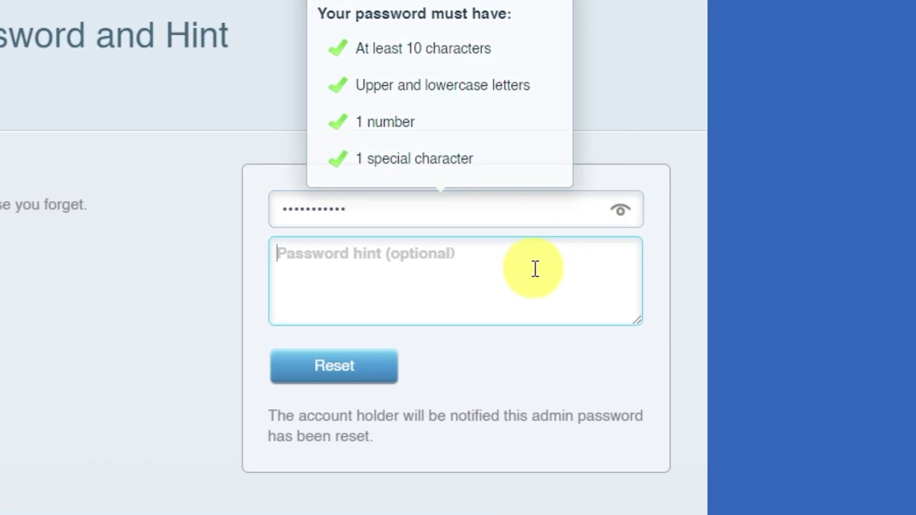
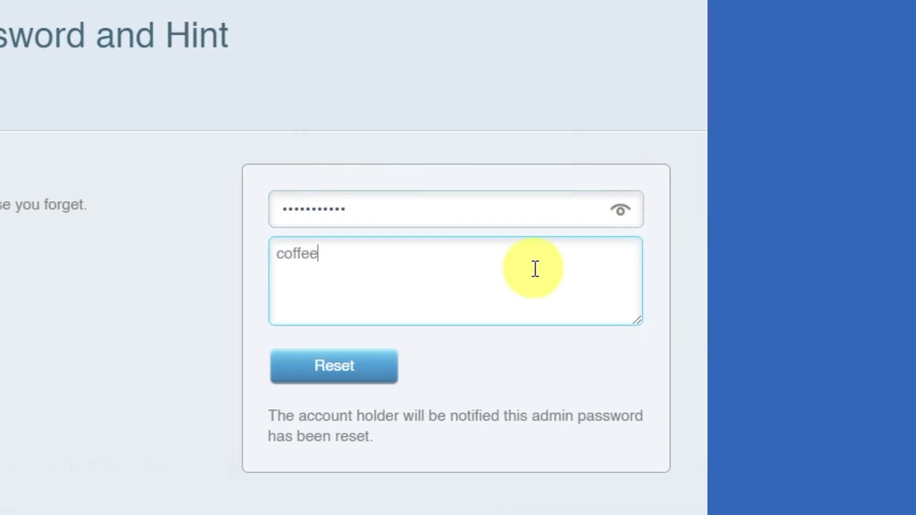
left_click(358, 366)
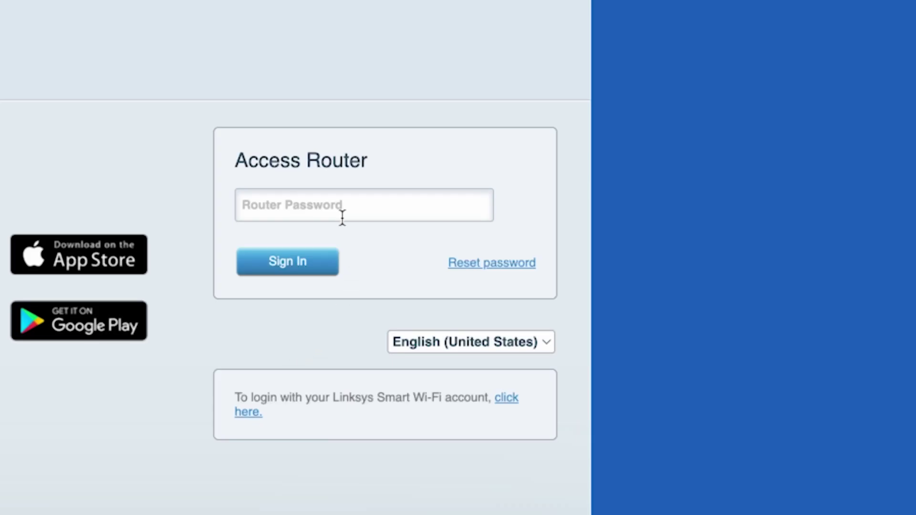
Step: Enter the new admin password to sign in to the router dashboard
left_click(323, 204)
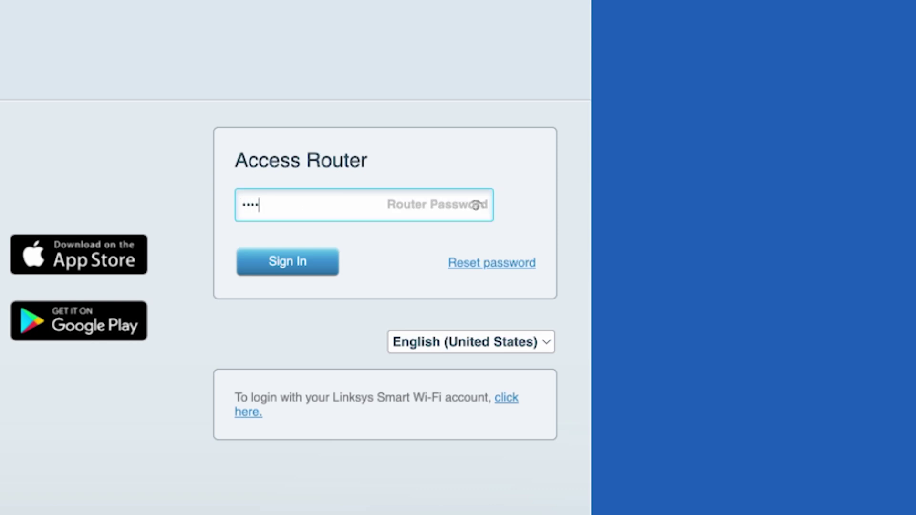
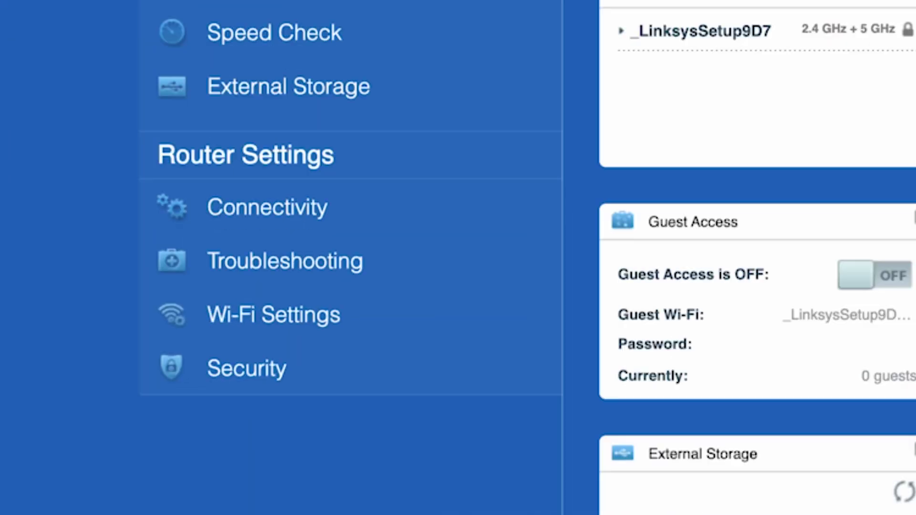
Step: Edit the Internet connection type, trying Static IP and PPTP from the list
left_click(294, 207)
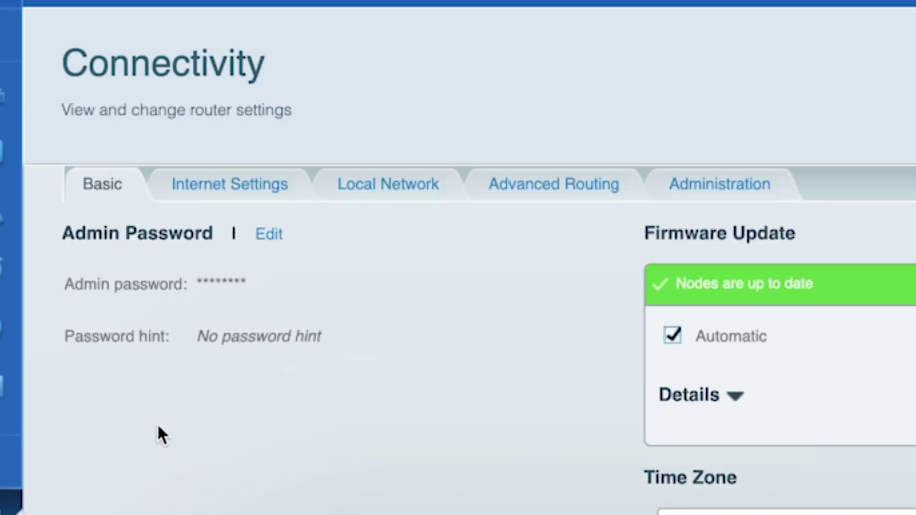
left_click(230, 189)
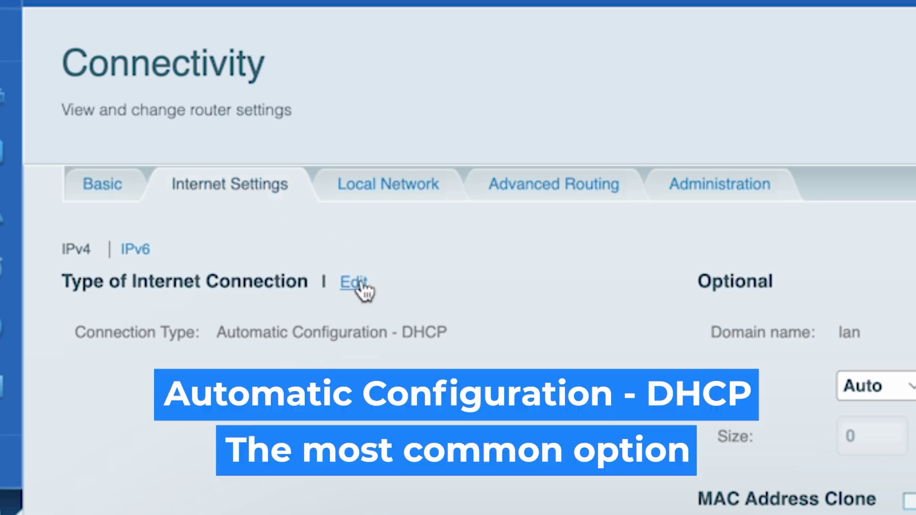
left_click(354, 282)
left_click(501, 334)
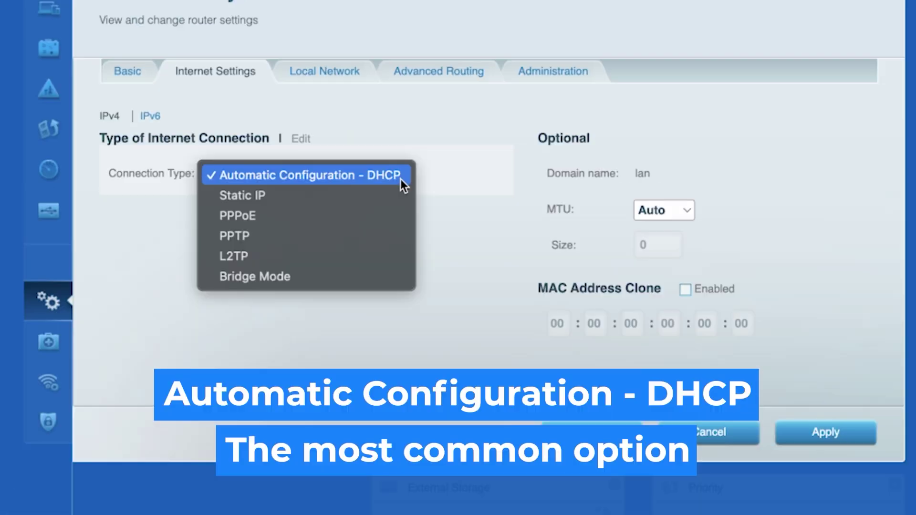
left_click(292, 197)
left_click(315, 174)
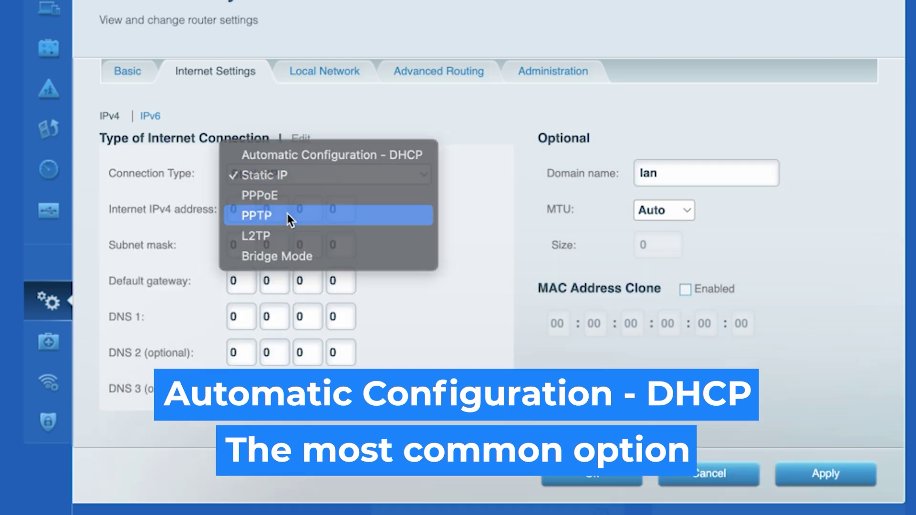
left_click(288, 215)
Step: Try L2TP, then settle on Automatic Configuration - DHCP and apply it
left_click(304, 175)
left_click(293, 196)
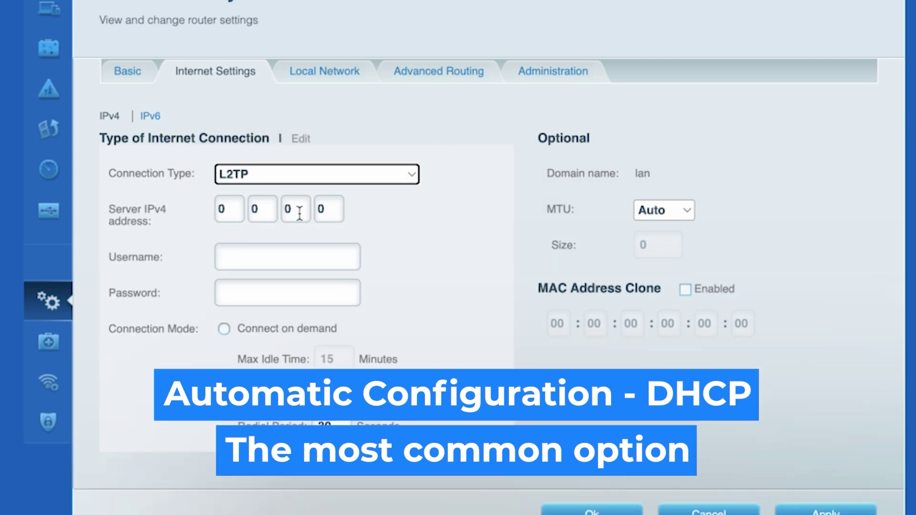
left_click(409, 180)
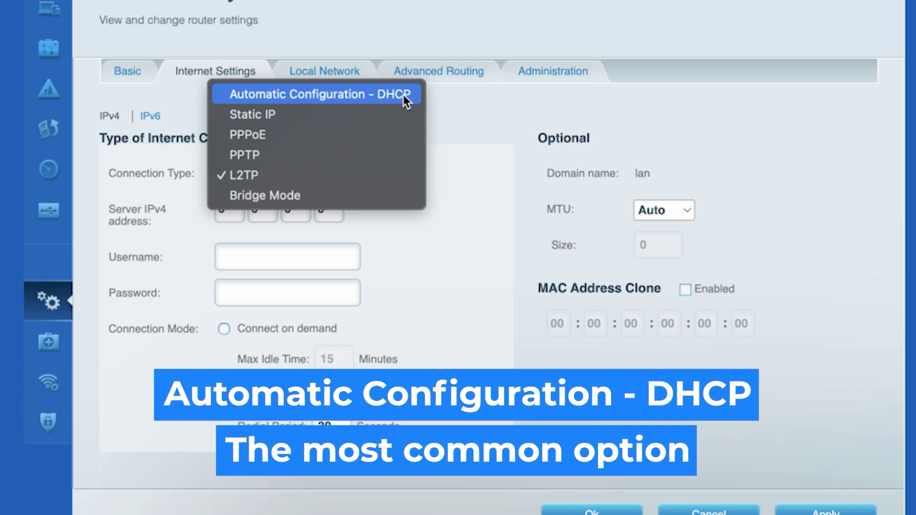
left_click(403, 95)
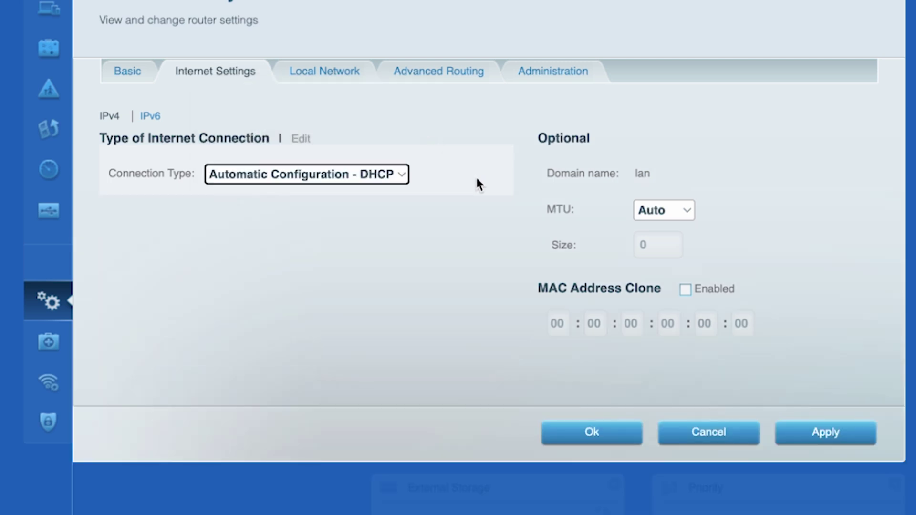
left_click(479, 180)
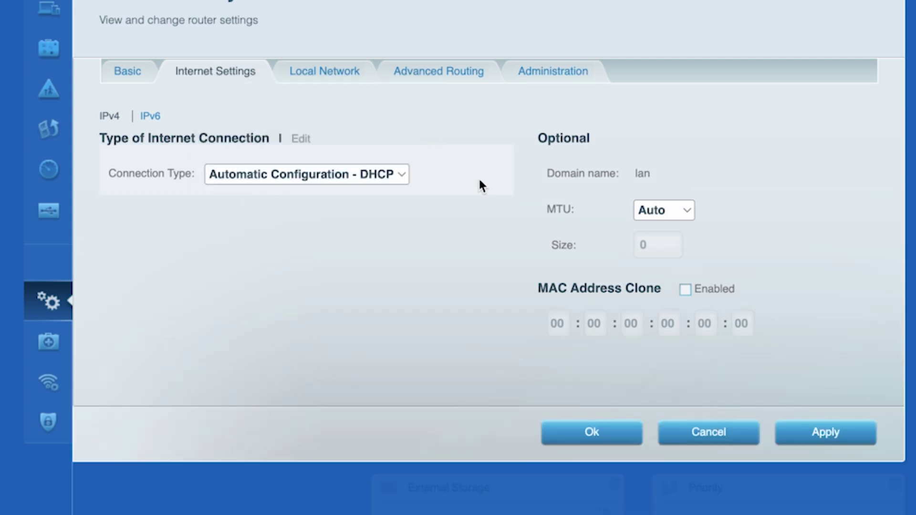
left_click(840, 437)
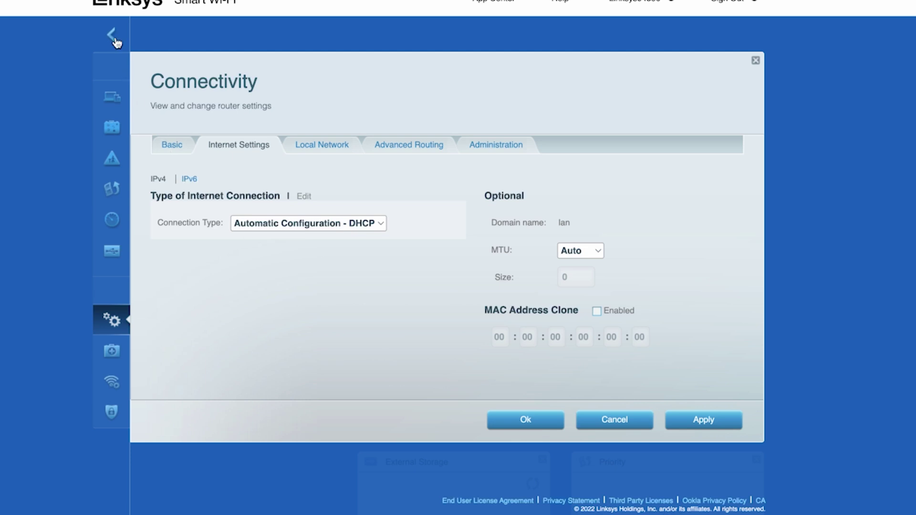
left_click(113, 38)
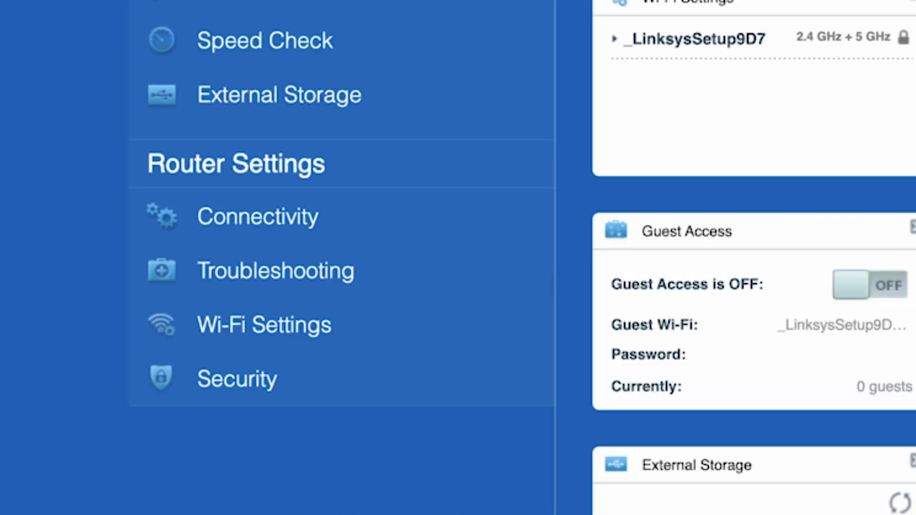
left_click(317, 323)
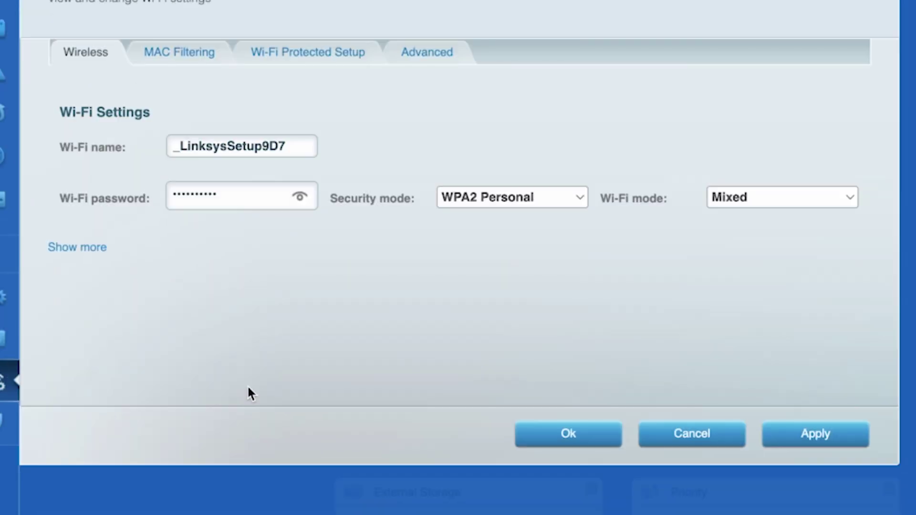
left_click_drag(225, 146, 286, 146)
key("BackSpace")
left_click(174, 146)
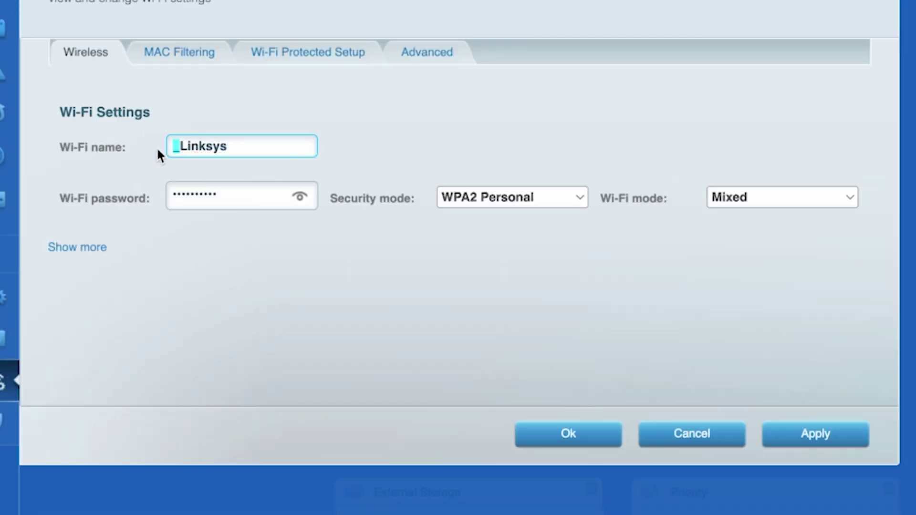
key("BackSpace")
left_click(299, 196)
left_click_drag(242, 194, 148, 194)
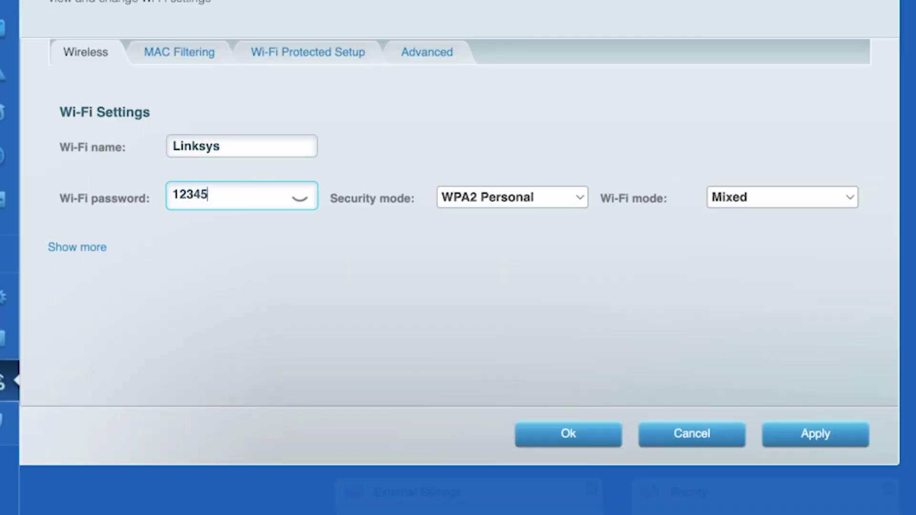
left_click(79, 250)
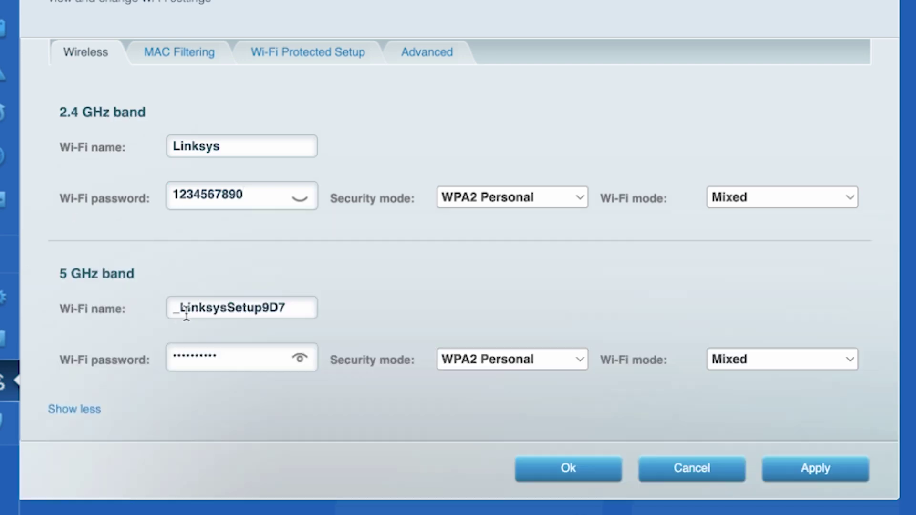
left_click_drag(230, 308, 296, 308)
type("5G")
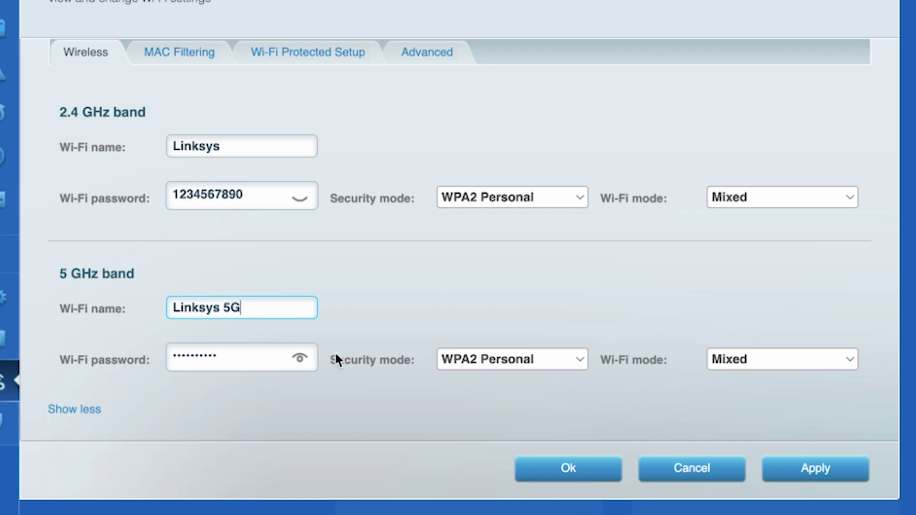
left_click(299, 358)
double_click(267, 356)
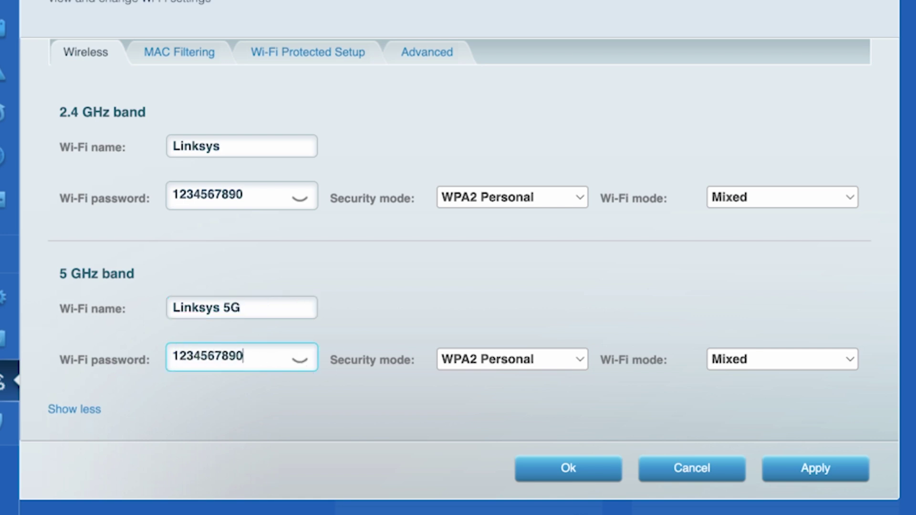
left_click(812, 469)
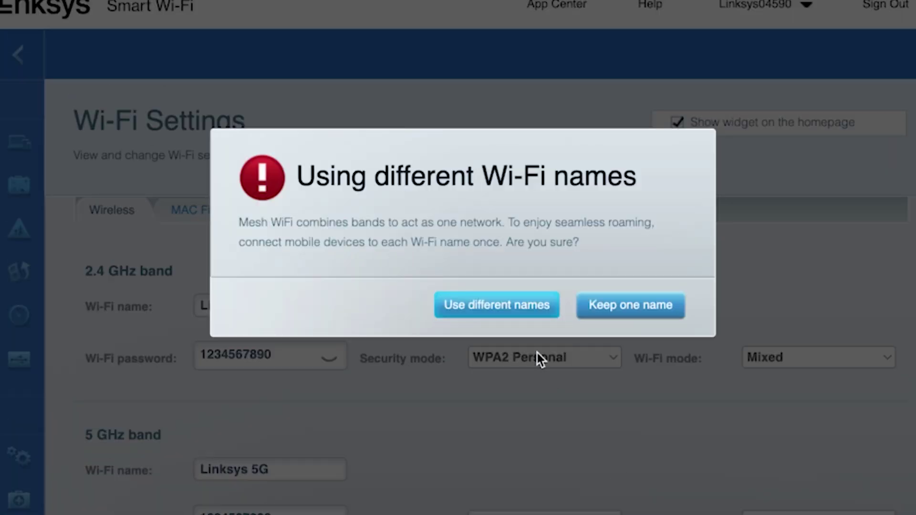
Step: Keep different names for each band and confirm updating the Wi-Fi settings
left_click(521, 309)
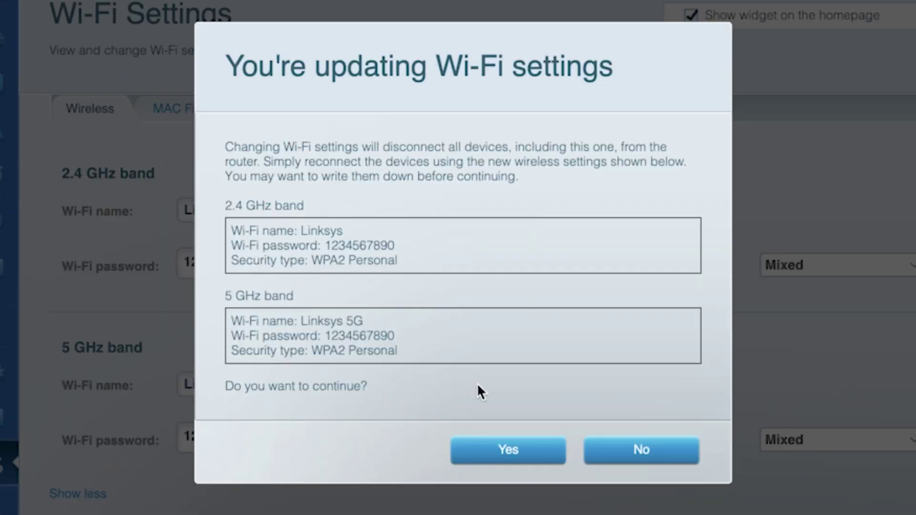
left_click(490, 450)
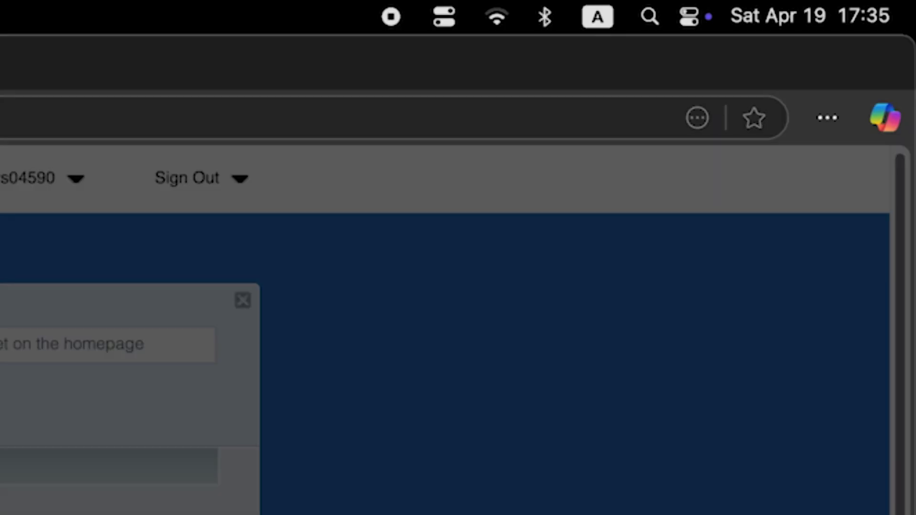
Step: Join the renamed Linksys network from the menu bar and dismiss the applying-changes notice
left_click(499, 18)
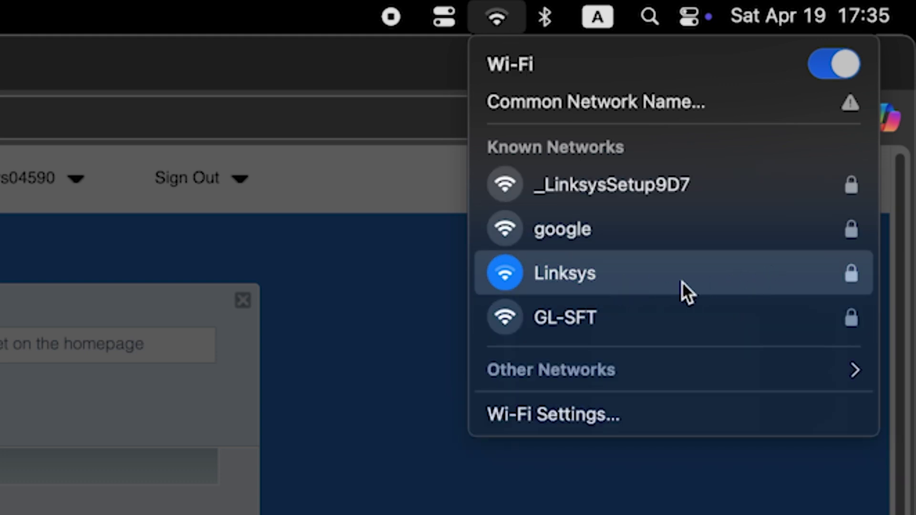
left_click(737, 286)
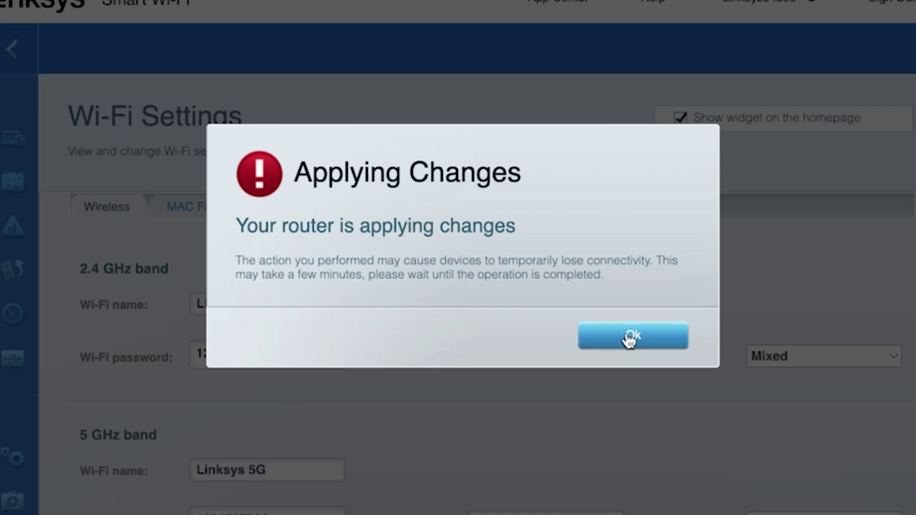
left_click(628, 340)
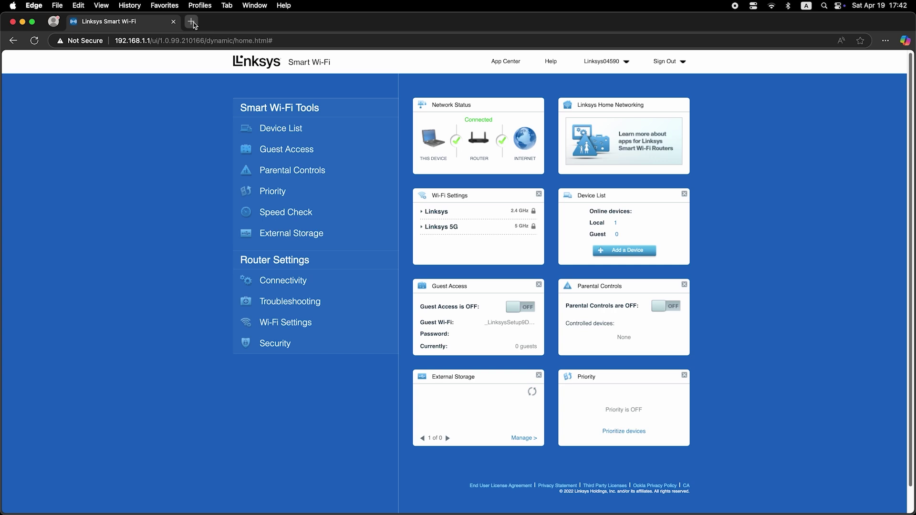
left_click(192, 22)
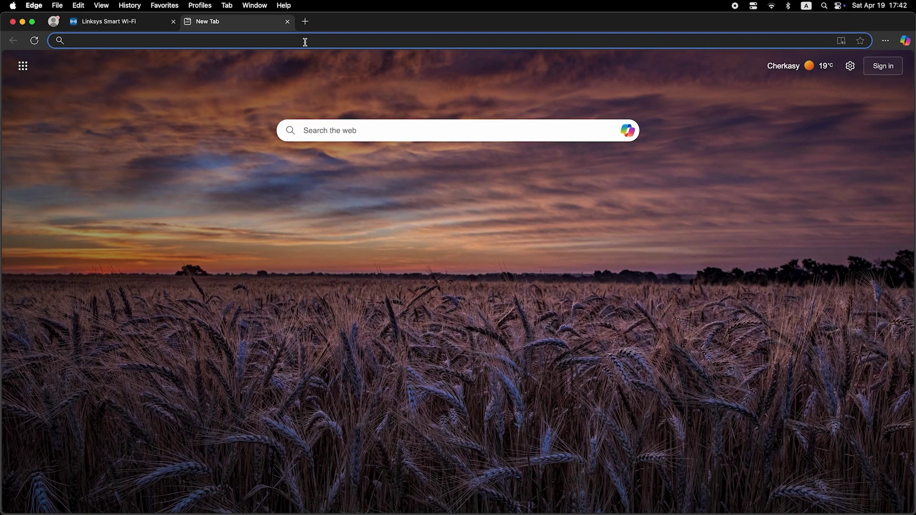
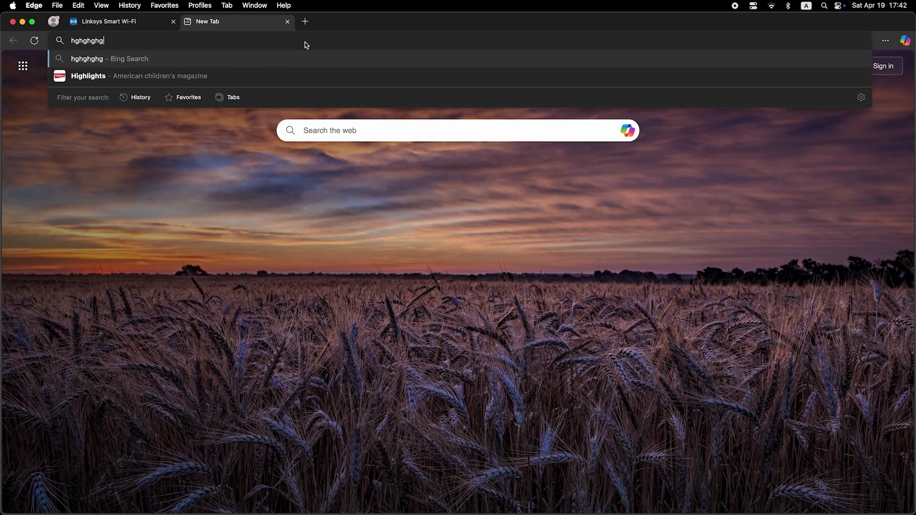
key("Return")
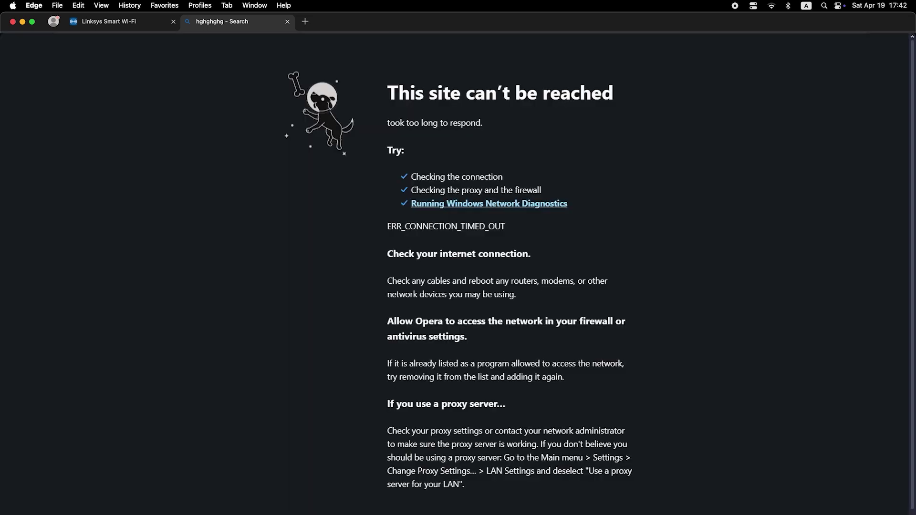
left_click(287, 21)
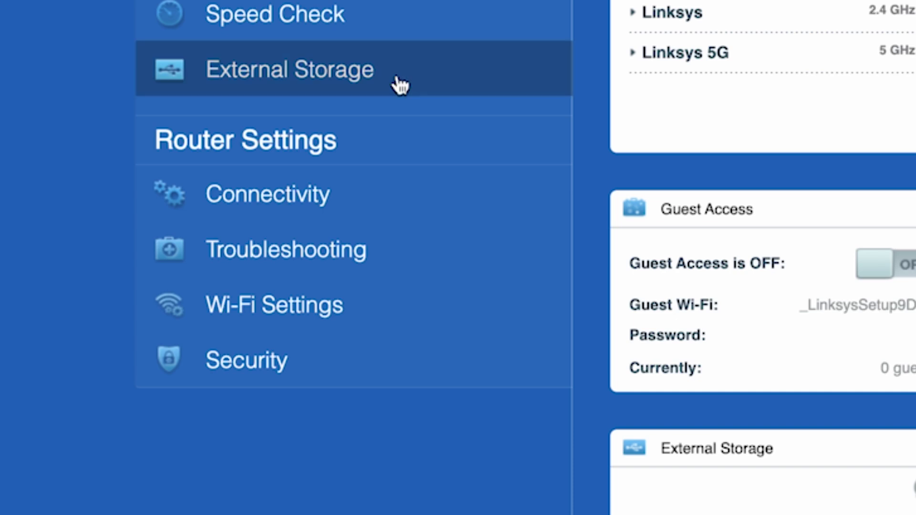
Step: Enable MAC Address Clone with 4B:58:C7:FD:92:D1, apply it, then disable it and close Connectivity
left_click(355, 198)
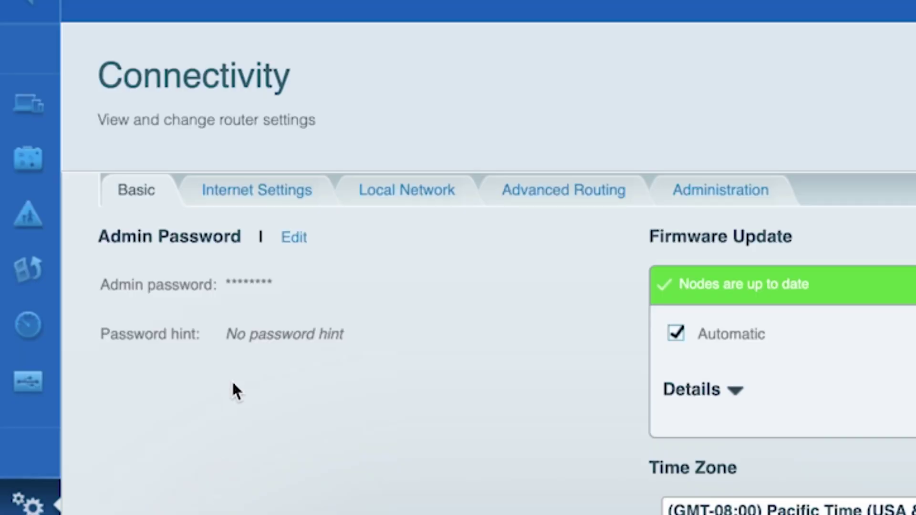
left_click(257, 195)
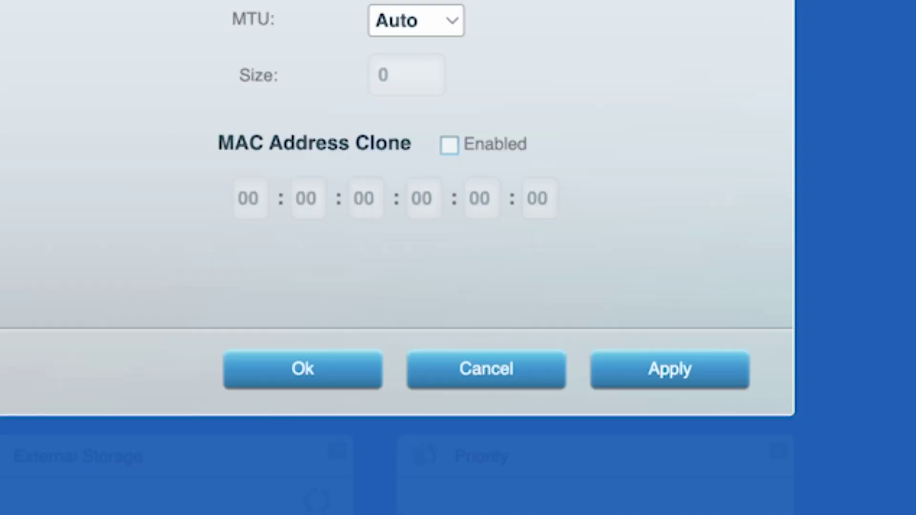
left_click(449, 145)
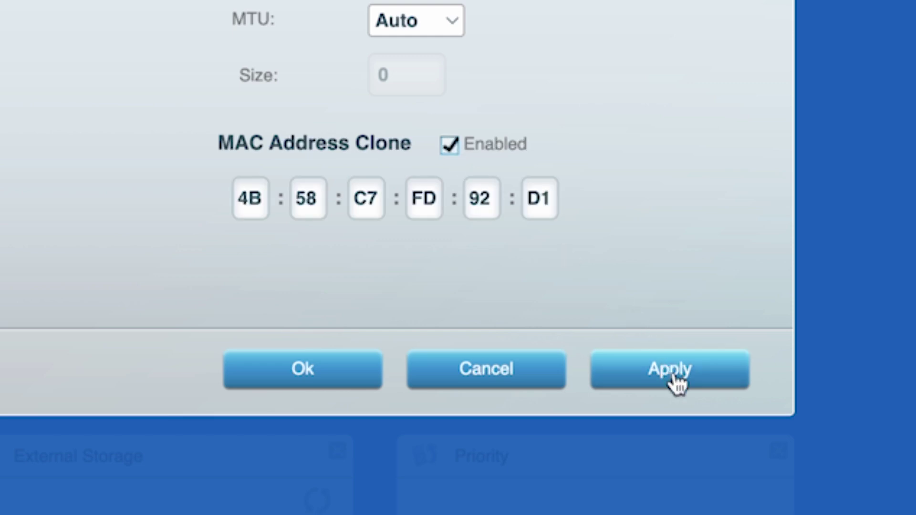
left_click(670, 375)
left_click(448, 144)
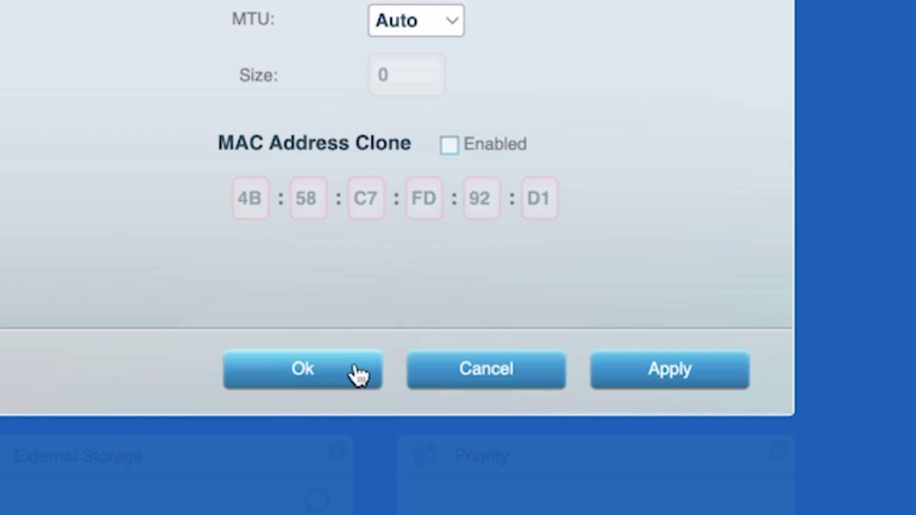
left_click(357, 375)
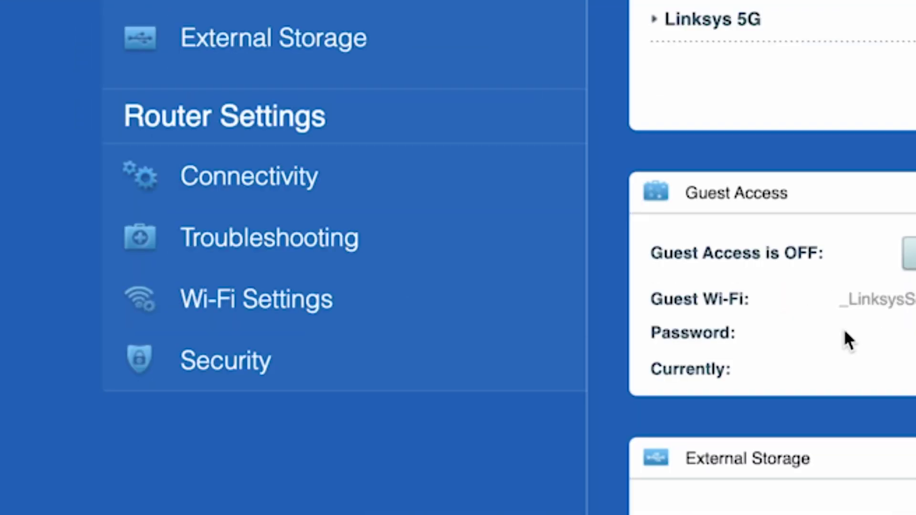
Step: Restart the mesh Wi-Fi system from Troubleshooting > Diagnostics and confirm the restart
left_click(163, 363)
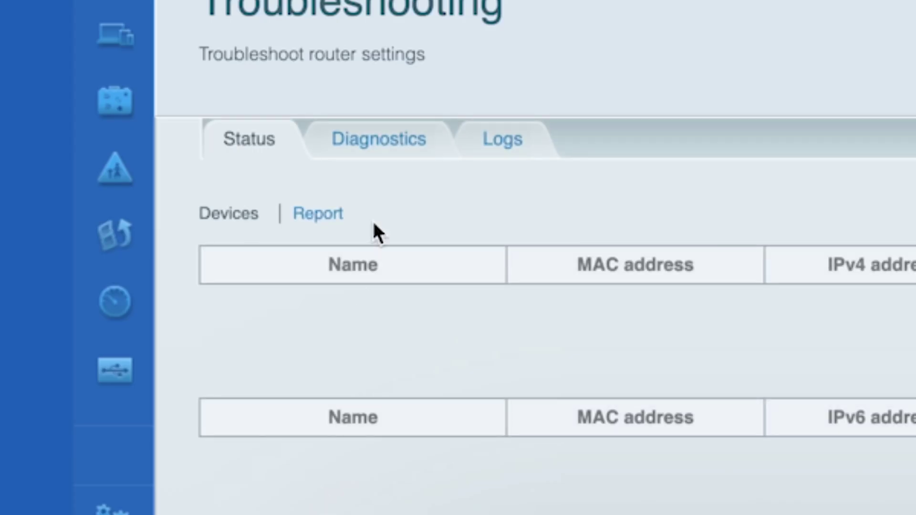
left_click(383, 142)
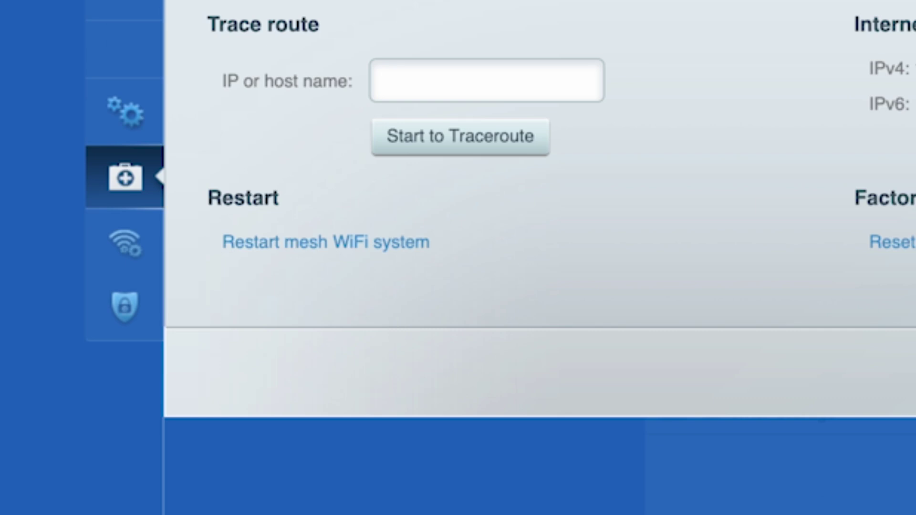
left_click(341, 241)
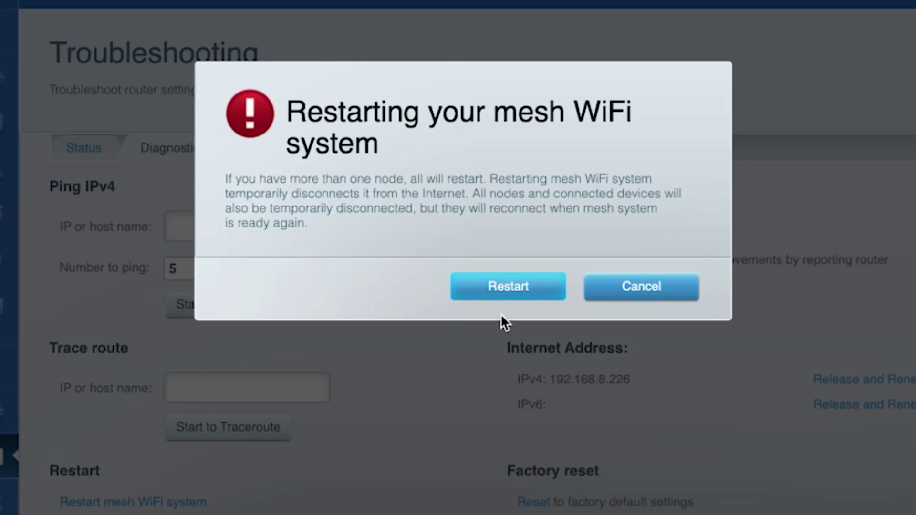
left_click(509, 287)
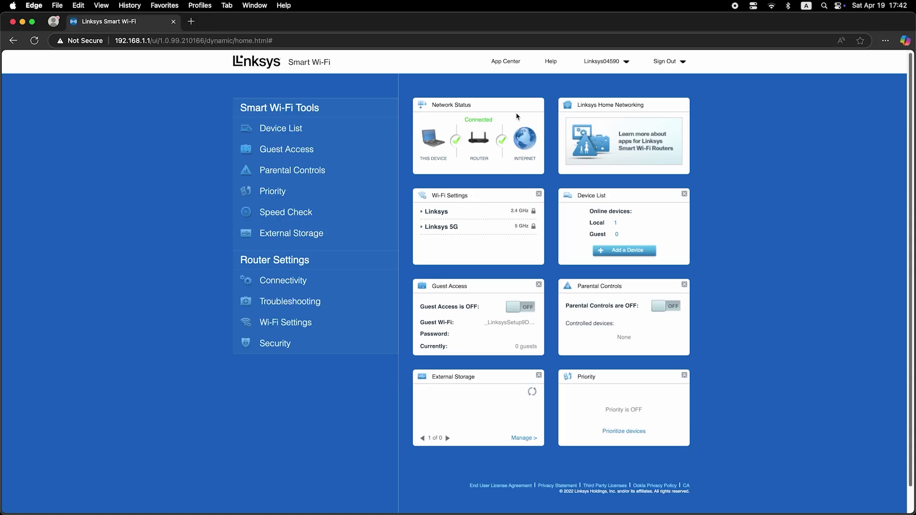
Step: Run a test Bing search 'hghghghg' in a new tab to confirm internet access
left_click(191, 21)
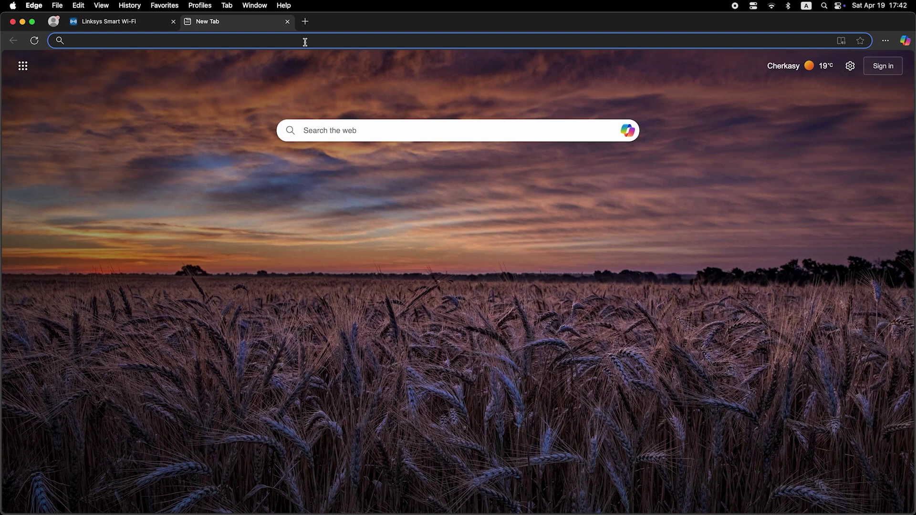
type("hghghghg")
key("Return")
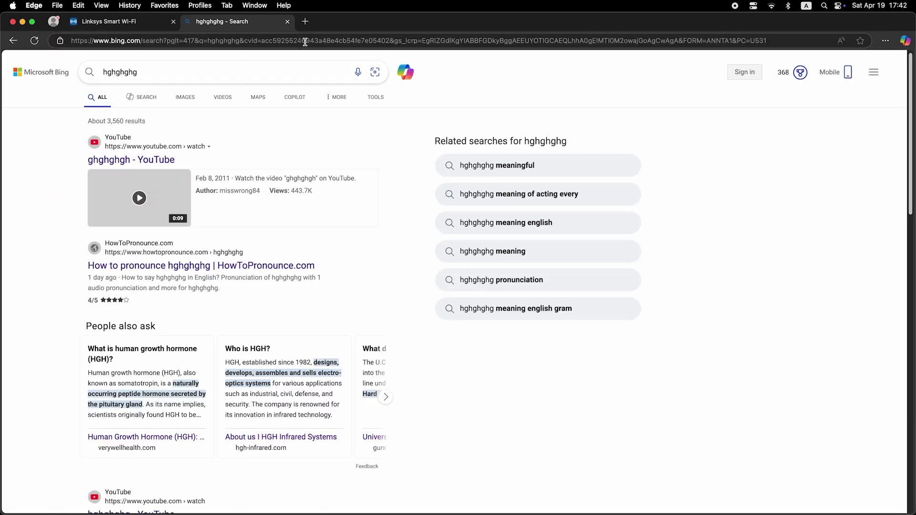